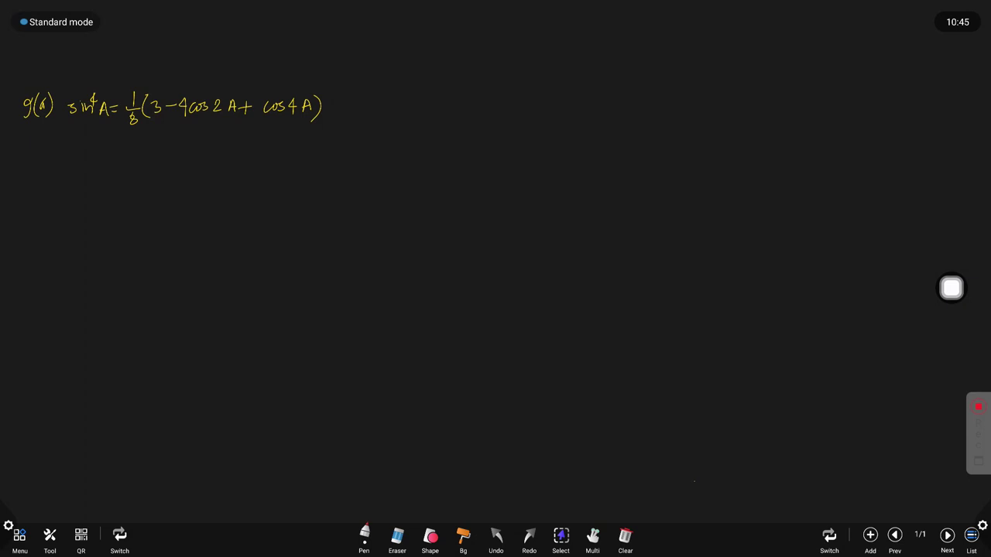
# Write 'LHS = sin⁴A' below the problem and start 'cos 2A =' on the right
pyautogui.moveTo(51, 151); pyautogui.dragTo(62, 167)
pyautogui.moveTo(61, 154)
pyautogui.mouseDown()
pyautogui.moveTo(61, 167)
pyautogui.moveTo(70, 160)
pyautogui.mouseUp()
pyautogui.moveTo(70, 153)
pyautogui.mouseDown()
pyautogui.moveTo(70, 167)
pyautogui.moveTo(108, 167)
pyautogui.mouseUp()
pyautogui.moveTo(118, 157)
pyautogui.mouseDown()
pyautogui.moveTo(118, 166)
pyautogui.moveTo(144, 154)
pyautogui.mouseUp()
pyautogui.moveTo(141, 147)
pyautogui.mouseDown()
pyautogui.moveTo(141, 159)
pyautogui.moveTo(155, 163)
pyautogui.mouseUp()
pyautogui.moveTo(536, 174)
pyautogui.mouseDown()
pyautogui.moveTo(532, 187)
pyautogui.moveTo(549, 178)
pyautogui.moveTo(600, 185)
pyautogui.mouseUp()
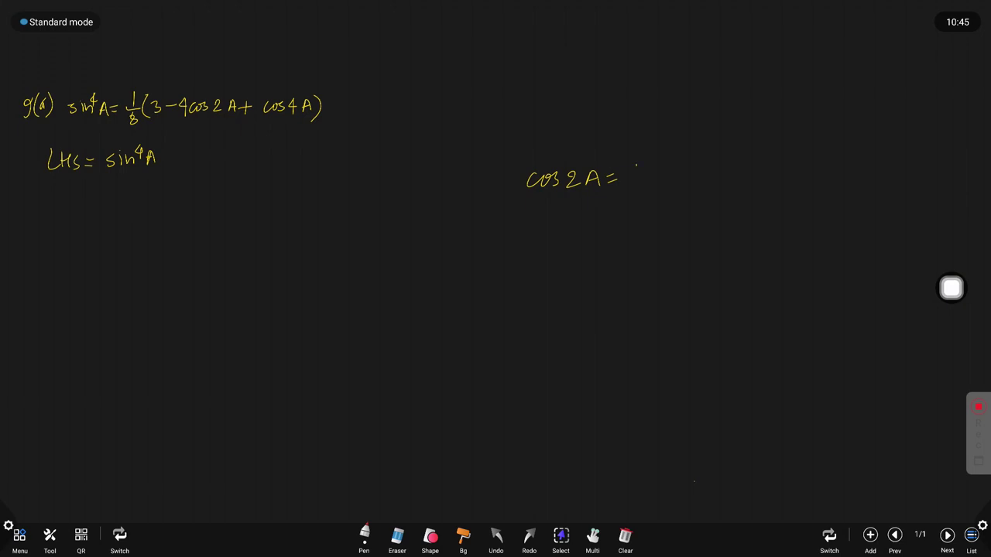
# Write cos 2A = 1 − 2sin²A = 2cos²A − 1 on the right
pyautogui.moveTo(666, 167); pyautogui.dragTo(678, 178)
pyautogui.moveTo(688, 165)
pyautogui.mouseDown()
pyautogui.moveTo(684, 174)
pyautogui.moveTo(716, 176)
pyautogui.moveTo(726, 164)
pyautogui.moveTo(748, 174)
pyautogui.mouseUp()
pyautogui.moveTo(635, 208); pyautogui.dragTo(650, 220)
pyautogui.moveTo(660, 208)
pyautogui.mouseDown()
pyautogui.moveTo(656, 218)
pyautogui.moveTo(690, 205)
pyautogui.mouseUp()
pyautogui.moveTo(689, 200); pyautogui.dragTo(694, 214)
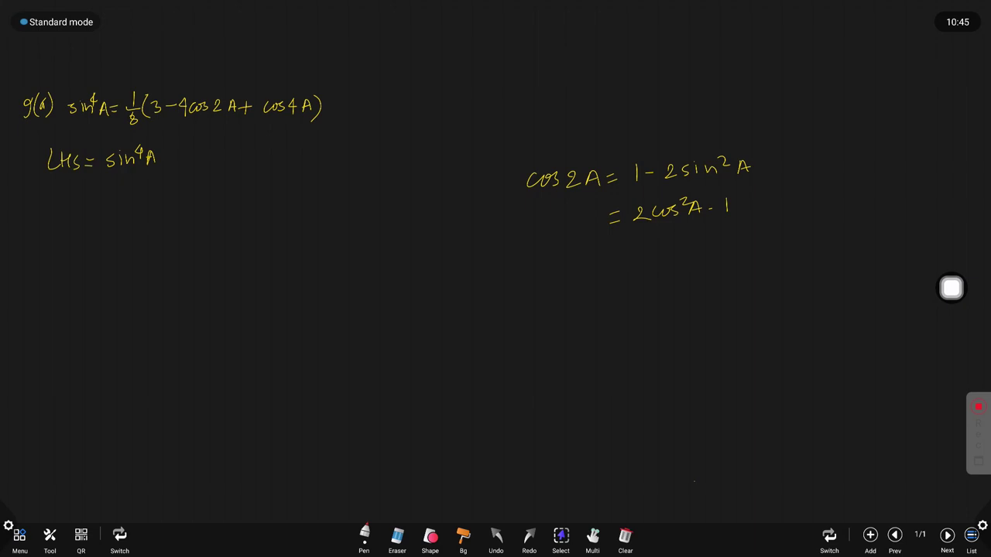
# Underline sin in the LHS, restate cos2A = 1 − 2sin²A below, and underline 2sin²A
pyautogui.moveTo(108, 172); pyautogui.dragTo(143, 169)
pyautogui.moveTo(566, 249); pyautogui.dragTo(561, 260)
pyautogui.moveTo(573, 252); pyautogui.dragTo(625, 265)
pyautogui.moveTo(697, 247)
pyautogui.mouseDown()
pyautogui.moveTo(708, 258)
pyautogui.moveTo(760, 257)
pyautogui.mouseUp()
pyautogui.moveTo(762, 240)
pyautogui.mouseDown()
pyautogui.moveTo(789, 259)
pyautogui.moveTo(790, 250)
pyautogui.mouseUp()
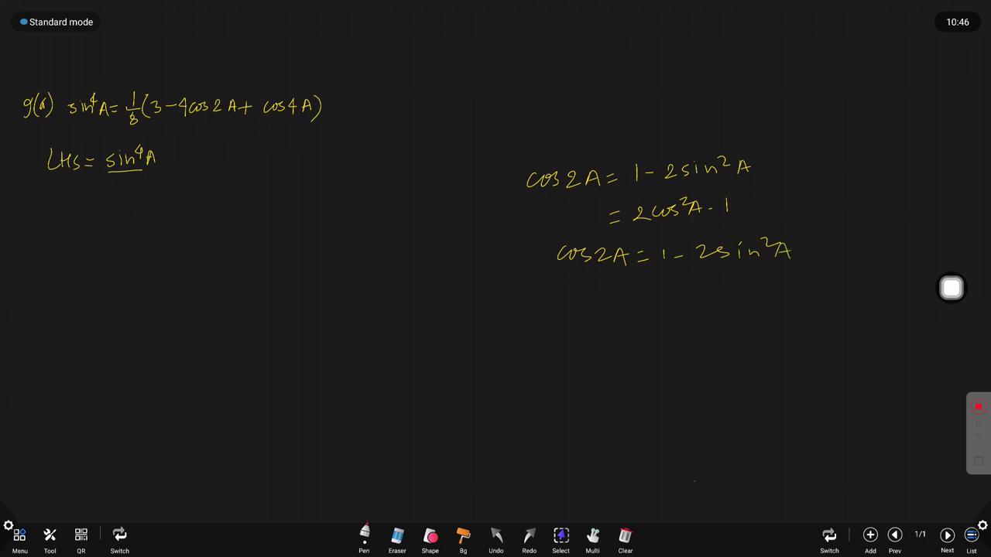
pyautogui.moveTo(696, 268); pyautogui.dragTo(787, 263)
# Write the rearranged identity 2sin²A = 1 − cos2A and box it
pyautogui.moveTo(579, 297); pyautogui.dragTo(604, 311)
pyautogui.moveTo(620, 302)
pyautogui.mouseDown()
pyautogui.moveTo(620, 311)
pyautogui.moveTo(695, 305)
pyautogui.mouseUp()
pyautogui.moveTo(683, 310); pyautogui.dragTo(713, 309)
pyautogui.moveTo(720, 304); pyautogui.dragTo(745, 307)
pyautogui.moveTo(760, 302); pyautogui.dragTo(805, 307)
pyautogui.moveTo(808, 308)
pyautogui.mouseDown()
pyautogui.moveTo(814, 292)
pyautogui.moveTo(825, 310)
pyautogui.mouseUp()
pyautogui.moveTo(808, 302); pyautogui.dragTo(822, 301)
pyautogui.moveTo(556, 285)
pyautogui.mouseDown()
pyautogui.moveTo(616, 328)
pyautogui.moveTo(669, 329)
pyautogui.moveTo(667, 306)
pyautogui.moveTo(670, 332)
pyautogui.moveTo(830, 319)
pyautogui.mouseUp()
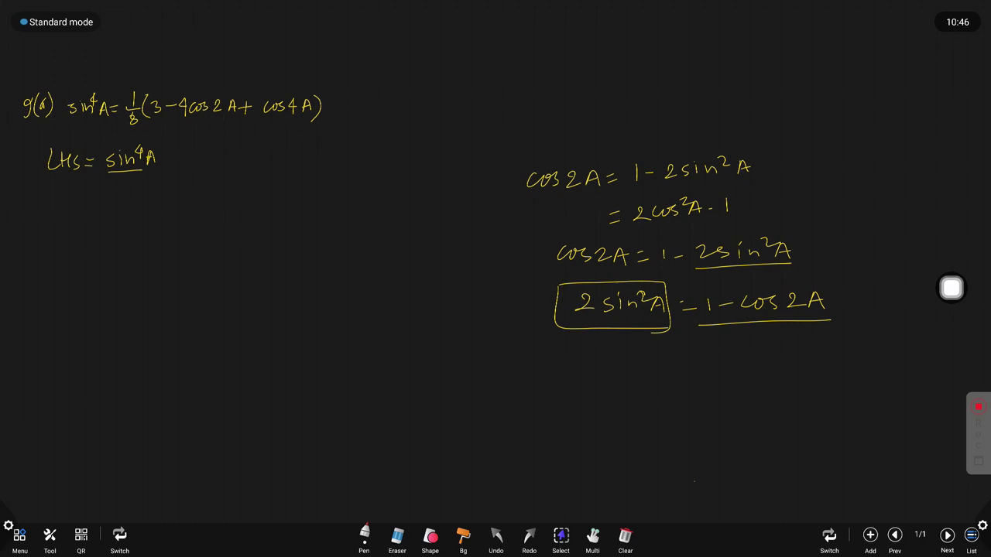
# Write '= (2sin²A / 2)²' under the LHS line
pyautogui.moveTo(76, 200); pyautogui.dragTo(131, 208)
pyautogui.moveTo(154, 187); pyautogui.dragTo(180, 202)
pyautogui.moveTo(96, 219)
pyautogui.mouseDown()
pyautogui.moveTo(189, 217)
pyautogui.moveTo(144, 238)
pyautogui.mouseUp()
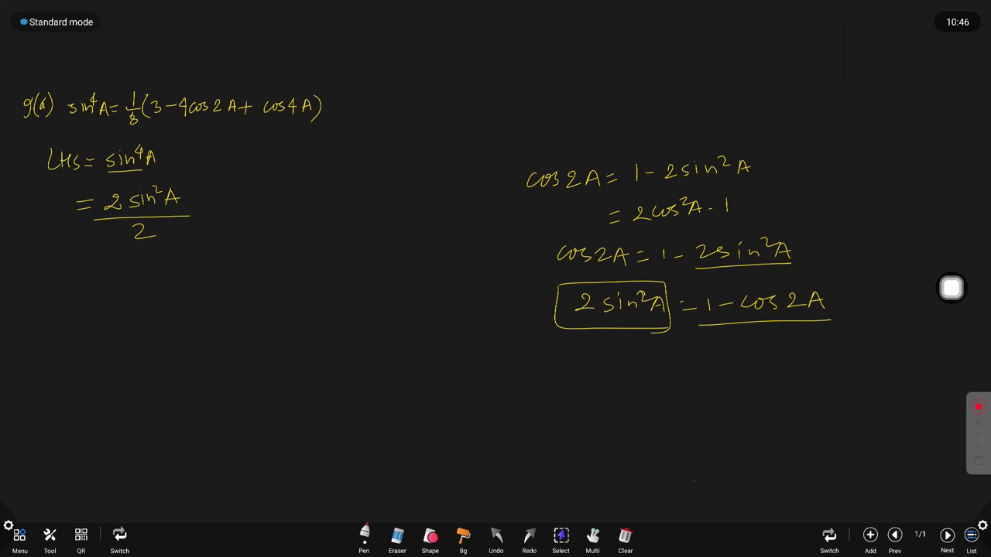
pyautogui.moveTo(104, 188)
pyautogui.mouseDown()
pyautogui.moveTo(94, 215)
pyautogui.moveTo(114, 245)
pyautogui.mouseUp()
pyautogui.moveTo(177, 183)
pyautogui.mouseDown()
pyautogui.moveTo(191, 203)
pyautogui.moveTo(181, 237)
pyautogui.mouseUp()
pyautogui.moveTo(187, 179); pyautogui.dragTo(205, 184)
# Start the next '=' line, underline the 2sin²A numerator, and circle 1 − cos2A in the identity
pyautogui.moveTo(67, 267); pyautogui.dragTo(85, 272)
pyautogui.moveTo(104, 213); pyautogui.dragTo(178, 212)
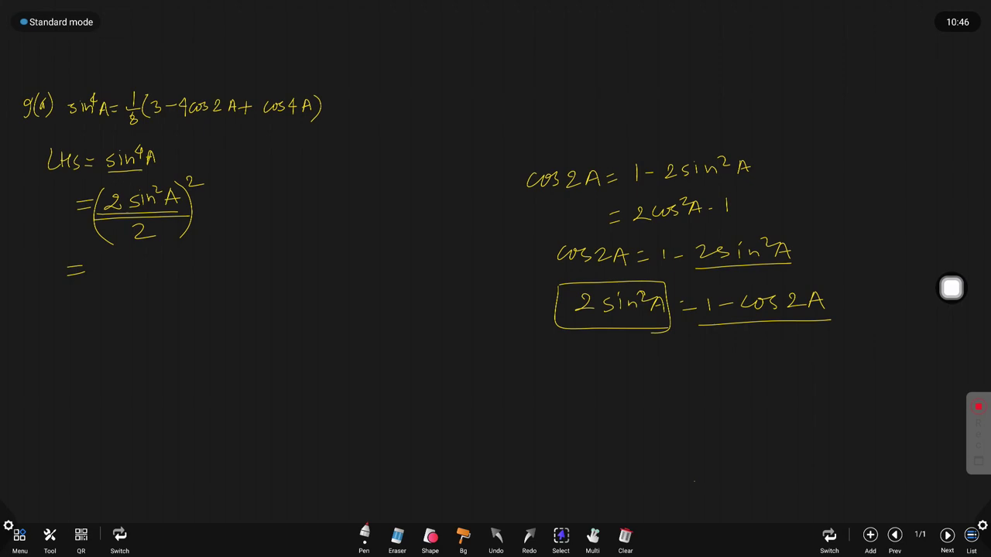
pyautogui.moveTo(681, 289)
pyautogui.mouseDown()
pyautogui.moveTo(704, 332)
pyautogui.moveTo(793, 331)
pyautogui.mouseUp()
pyautogui.moveTo(690, 283)
pyautogui.mouseDown()
pyautogui.moveTo(712, 282)
pyautogui.moveTo(809, 333)
pyautogui.mouseUp()
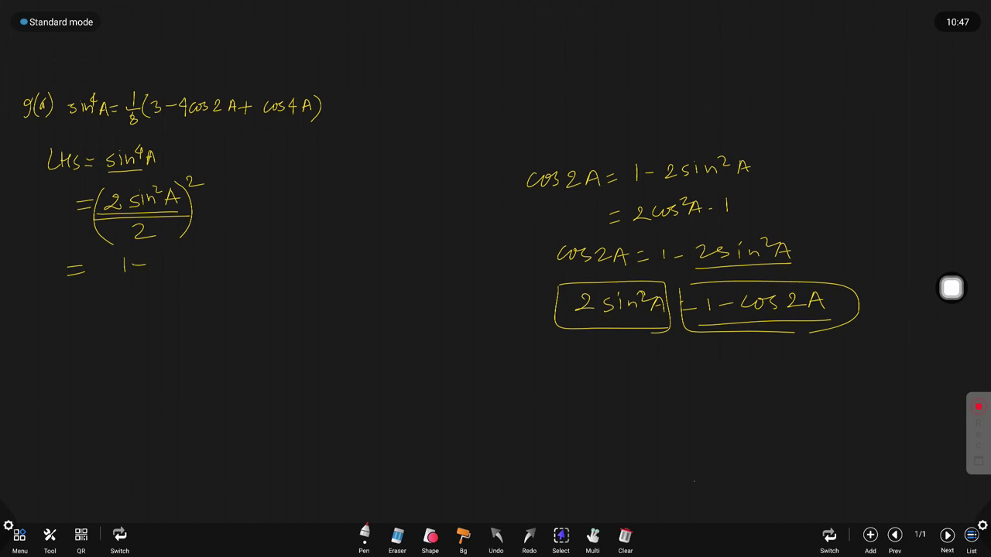
# Write = (1 − cos2A)²/4, start '= 1/4[' below, and underline the numerator
pyautogui.moveTo(162, 255)
pyautogui.mouseDown()
pyautogui.moveTo(159, 267)
pyautogui.moveTo(218, 257)
pyautogui.moveTo(232, 269)
pyautogui.mouseUp()
pyautogui.moveTo(118, 255); pyautogui.dragTo(113, 281)
pyautogui.moveTo(237, 234); pyautogui.dragTo(255, 246)
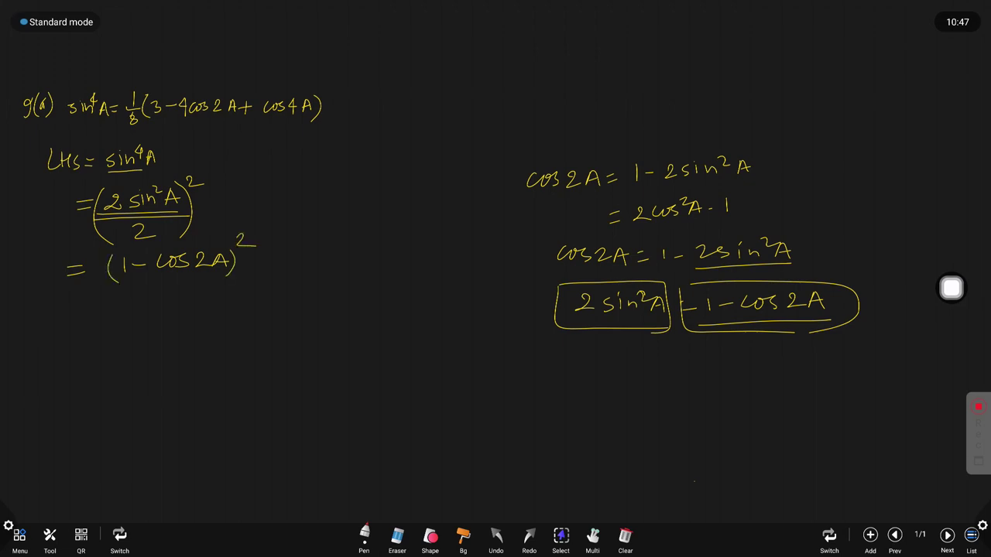
pyautogui.moveTo(107, 285); pyautogui.dragTo(232, 283)
pyautogui.moveTo(144, 292); pyautogui.dragTo(147, 316)
pyautogui.moveTo(62, 348); pyautogui.dragTo(97, 341)
pyautogui.moveTo(81, 345)
pyautogui.mouseDown()
pyautogui.moveTo(102, 345)
pyautogui.moveTo(92, 369)
pyautogui.mouseUp()
pyautogui.moveTo(127, 319)
pyautogui.mouseDown()
pyautogui.moveTo(113, 361)
pyautogui.moveTo(128, 367)
pyautogui.mouseUp()
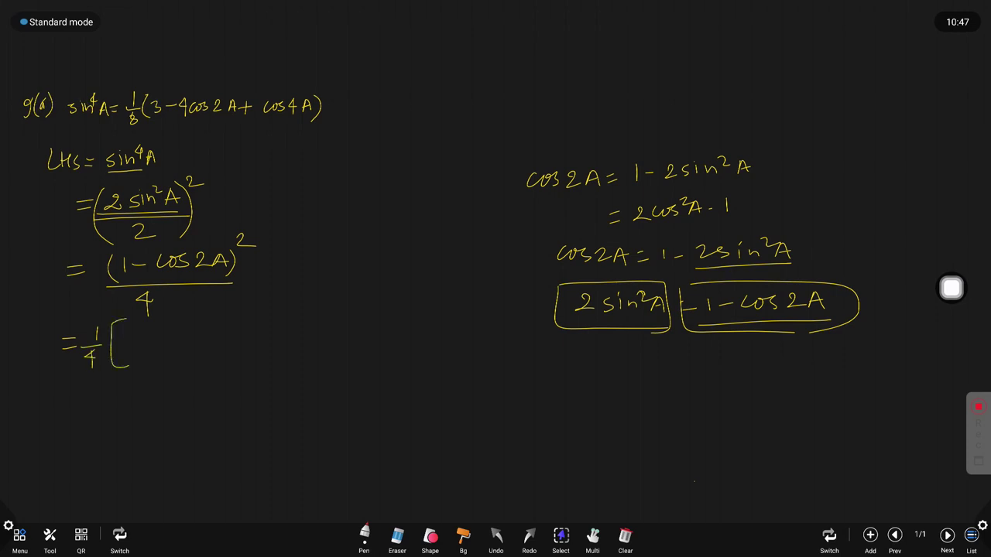
pyautogui.moveTo(120, 278); pyautogui.dragTo(220, 278)
# Jot (a−b)² as a reminder and expand to 1/4[1² − 2·1·cos2A + (cos2A)²]
pyautogui.moveTo(427, 166)
pyautogui.mouseDown()
pyautogui.moveTo(423, 176)
pyautogui.moveTo(441, 165)
pyautogui.mouseUp()
pyautogui.moveTo(444, 152); pyautogui.dragTo(458, 165)
pyautogui.moveTo(413, 166); pyautogui.dragTo(435, 181)
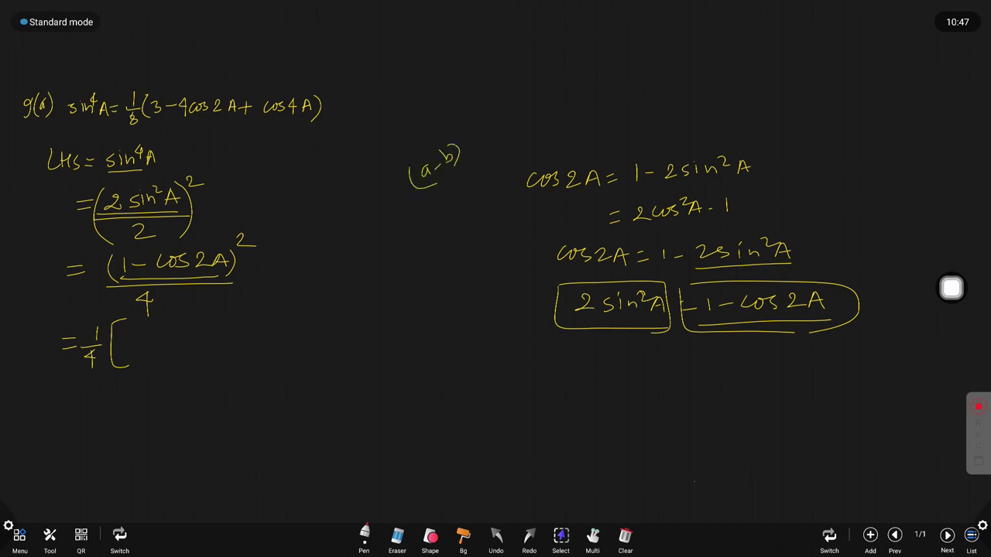
pyautogui.moveTo(455, 126); pyautogui.dragTo(467, 122)
pyautogui.moveTo(128, 326)
pyautogui.mouseDown()
pyautogui.moveTo(168, 343)
pyautogui.moveTo(207, 336)
pyautogui.mouseUp()
pyautogui.moveTo(216, 333)
pyautogui.mouseDown()
pyautogui.moveTo(211, 342)
pyautogui.moveTo(268, 334)
pyautogui.moveTo(261, 343)
pyautogui.mouseUp()
pyautogui.moveTo(283, 330)
pyautogui.mouseDown()
pyautogui.moveTo(276, 338)
pyautogui.moveTo(321, 337)
pyautogui.moveTo(327, 325)
pyautogui.moveTo(334, 344)
pyautogui.moveTo(279, 348)
pyautogui.mouseUp()
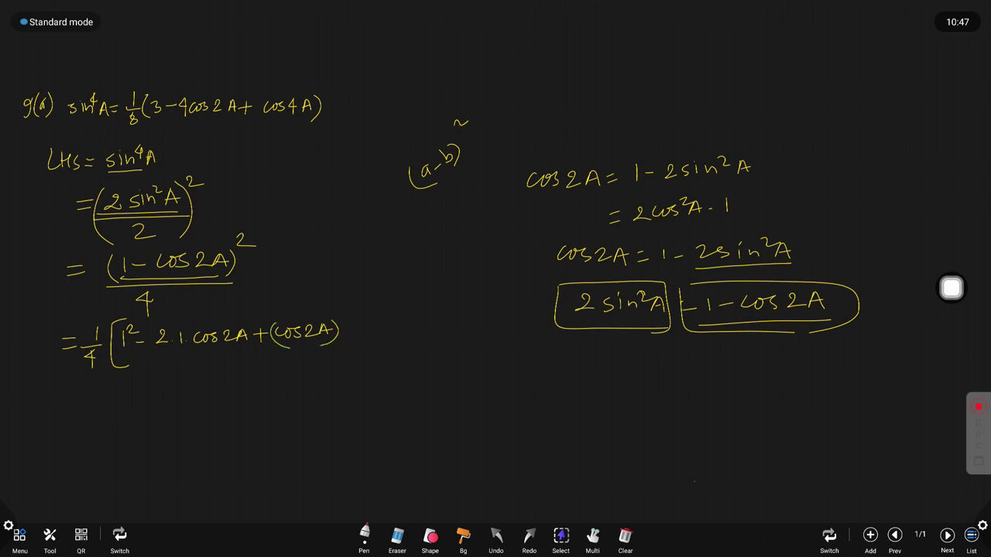
pyautogui.moveTo(341, 310)
pyautogui.mouseDown()
pyautogui.moveTo(359, 325)
pyautogui.moveTo(341, 346)
pyautogui.mouseUp()
# Simplify on a new line to = 1/4[1 − 2cos2A + cos²2A]
pyautogui.moveTo(60, 391); pyautogui.dragTo(74, 391)
pyautogui.moveTo(62, 395); pyautogui.dragTo(109, 396)
pyautogui.moveTo(95, 401); pyautogui.dragTo(98, 420)
pyautogui.moveTo(120, 382); pyautogui.dragTo(112, 406)
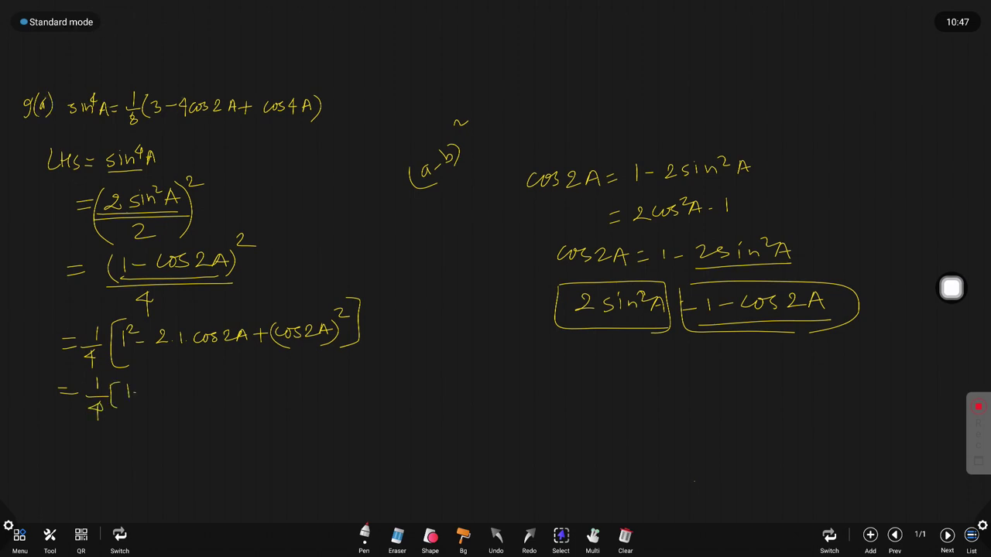
pyautogui.moveTo(133, 393); pyautogui.dragTo(155, 393)
pyautogui.moveTo(162, 388); pyautogui.dragTo(182, 397)
pyautogui.moveTo(195, 389)
pyautogui.mouseDown()
pyautogui.moveTo(187, 397)
pyautogui.moveTo(232, 394)
pyautogui.mouseUp()
pyautogui.moveTo(241, 395)
pyautogui.mouseDown()
pyautogui.moveTo(245, 382)
pyautogui.moveTo(253, 395)
pyautogui.mouseUp()
pyautogui.moveTo(243, 390); pyautogui.dragTo(250, 390)
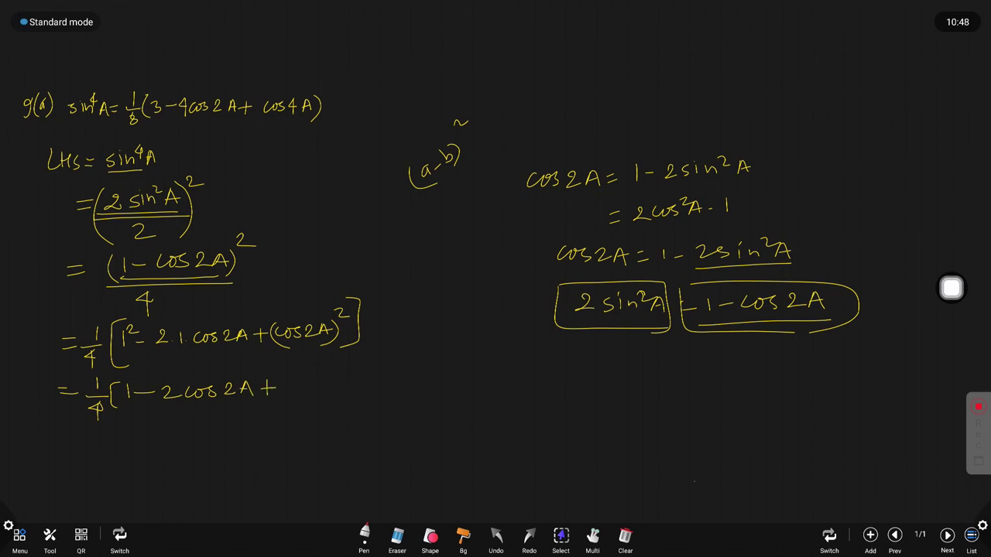
pyautogui.moveTo(300, 380)
pyautogui.mouseDown()
pyautogui.moveTo(298, 389)
pyautogui.moveTo(366, 391)
pyautogui.moveTo(377, 364)
pyautogui.moveTo(372, 402)
pyautogui.mouseUp()
# Start another '=' line and underline −4cos2A in the target expression
pyautogui.moveTo(53, 435); pyautogui.dragTo(69, 435)
pyautogui.moveTo(53, 448); pyautogui.dragTo(73, 447)
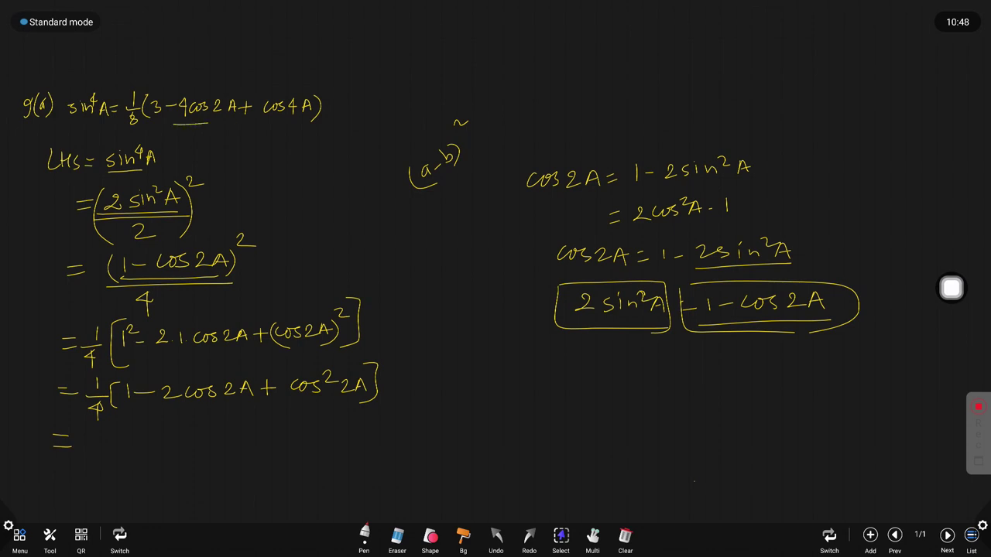
pyautogui.moveTo(207, 121); pyautogui.dragTo(236, 123)
# Write '= 1/4 × 1/2 [' on the new line, mark the 1/8 factor, and underline the line above
pyautogui.moveTo(96, 426); pyautogui.dragTo(97, 444)
pyautogui.moveTo(127, 86)
pyautogui.mouseDown()
pyautogui.moveTo(119, 124)
pyautogui.moveTo(140, 131)
pyautogui.moveTo(138, 86)
pyautogui.moveTo(116, 81)
pyautogui.mouseUp()
pyautogui.moveTo(87, 447); pyautogui.dragTo(101, 462)
pyautogui.moveTo(96, 456)
pyautogui.mouseDown()
pyautogui.moveTo(96, 474)
pyautogui.moveTo(113, 453)
pyautogui.mouseUp()
pyautogui.moveTo(136, 427); pyautogui.dragTo(144, 468)
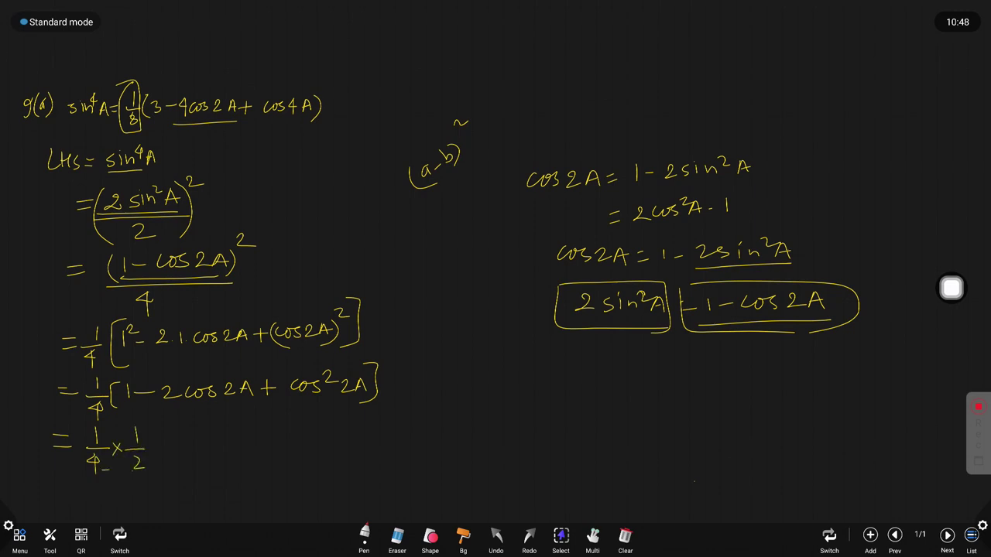
pyautogui.moveTo(165, 420)
pyautogui.mouseDown()
pyautogui.moveTo(156, 427)
pyautogui.moveTo(169, 466)
pyautogui.moveTo(170, 445)
pyautogui.moveTo(184, 456)
pyautogui.mouseUp()
pyautogui.moveTo(127, 406); pyautogui.dragTo(348, 401)
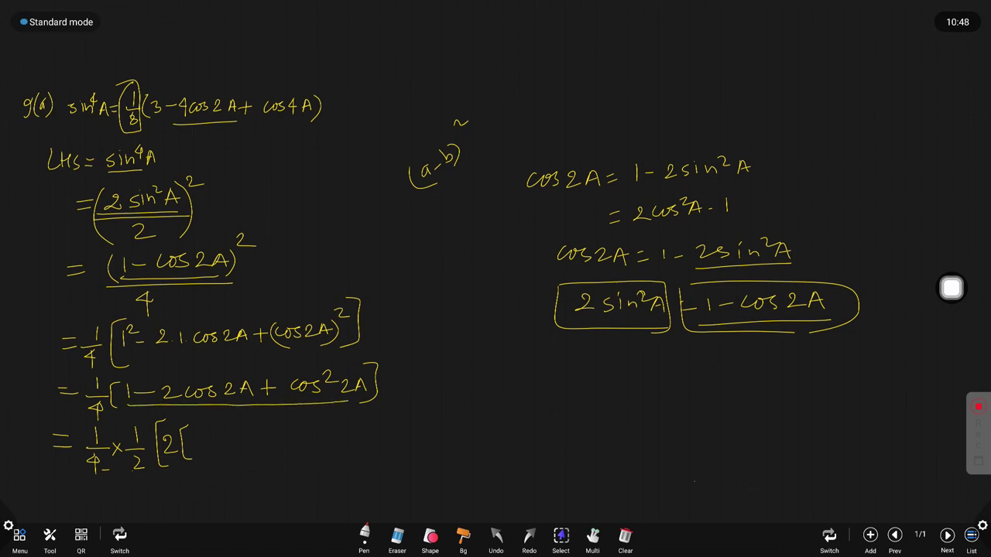
# Complete the bracket with {1 − 2cos2A + cos²2A} in curly braces
pyautogui.moveTo(193, 434)
pyautogui.mouseDown()
pyautogui.moveTo(191, 449)
pyautogui.moveTo(233, 448)
pyautogui.mouseUp()
pyautogui.moveTo(242, 441)
pyautogui.mouseDown()
pyautogui.moveTo(292, 455)
pyautogui.moveTo(322, 449)
pyautogui.mouseUp()
pyautogui.moveTo(330, 438)
pyautogui.mouseDown()
pyautogui.moveTo(325, 450)
pyautogui.moveTo(337, 439)
pyautogui.mouseUp()
pyautogui.moveTo(339, 441)
pyautogui.mouseDown()
pyautogui.moveTo(364, 451)
pyautogui.moveTo(376, 441)
pyautogui.moveTo(371, 460)
pyautogui.mouseUp()
pyautogui.moveTo(186, 424)
pyautogui.mouseDown()
pyautogui.moveTo(181, 441)
pyautogui.moveTo(203, 463)
pyautogui.mouseUp()
pyautogui.moveTo(365, 412)
pyautogui.mouseDown()
pyautogui.moveTo(370, 467)
pyautogui.moveTo(388, 452)
pyautogui.moveTo(382, 469)
pyautogui.mouseUp()
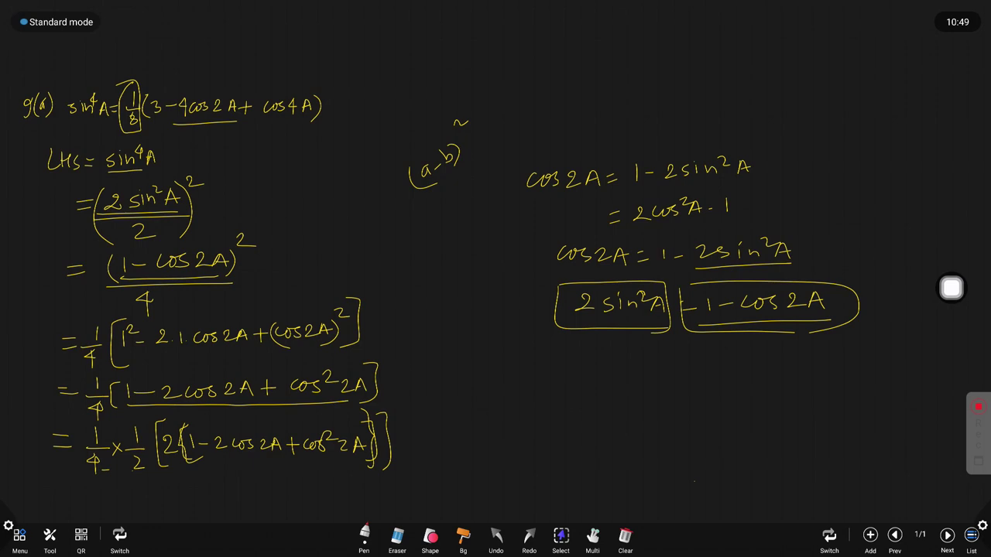
# Change touch input from Multi to Single, reselect the Pen, and zoom the canvas out to about 80%
pyautogui.click(592, 535)
pyautogui.click(561, 534)
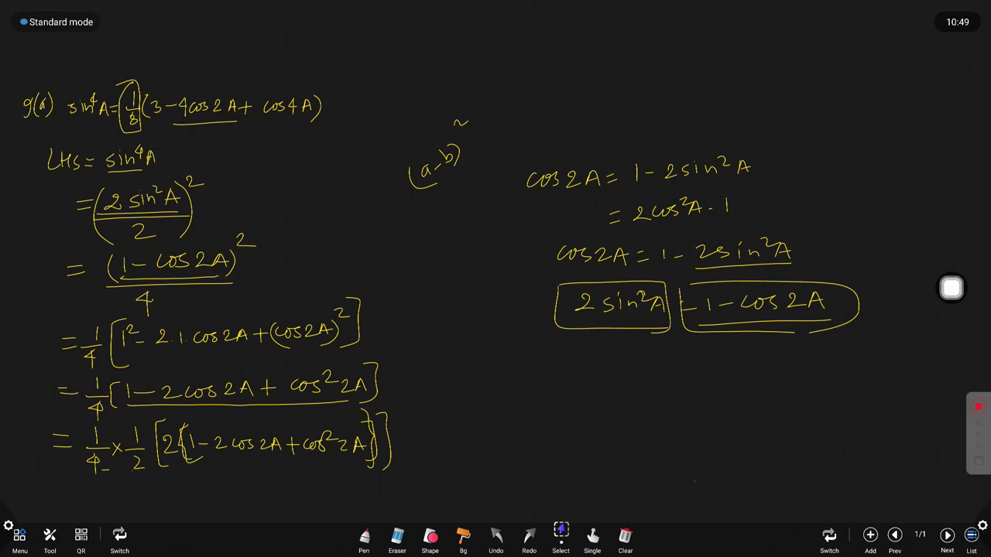
pyautogui.click(364, 535)
pyautogui.scroll(-3, 495, 278)
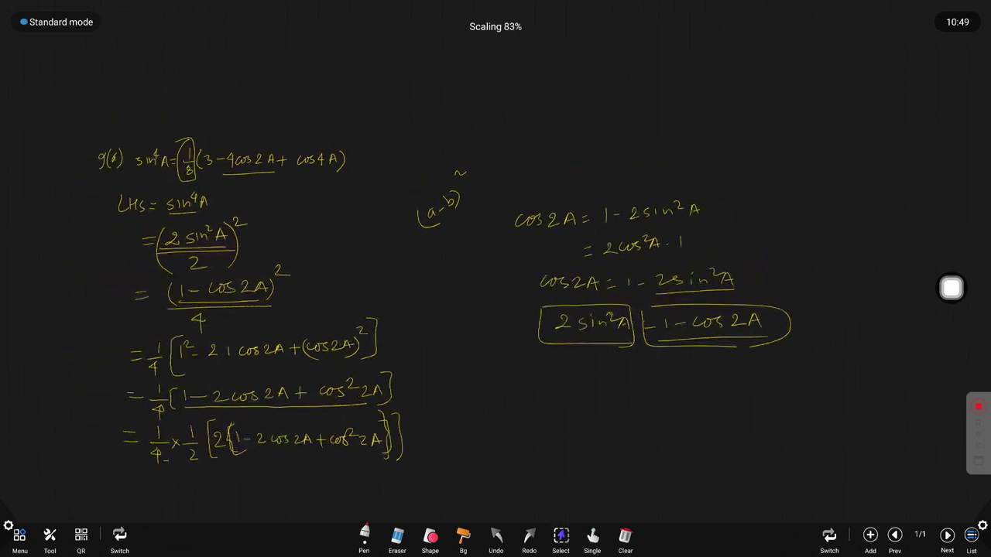
pyautogui.scroll(-1, 496, 279)
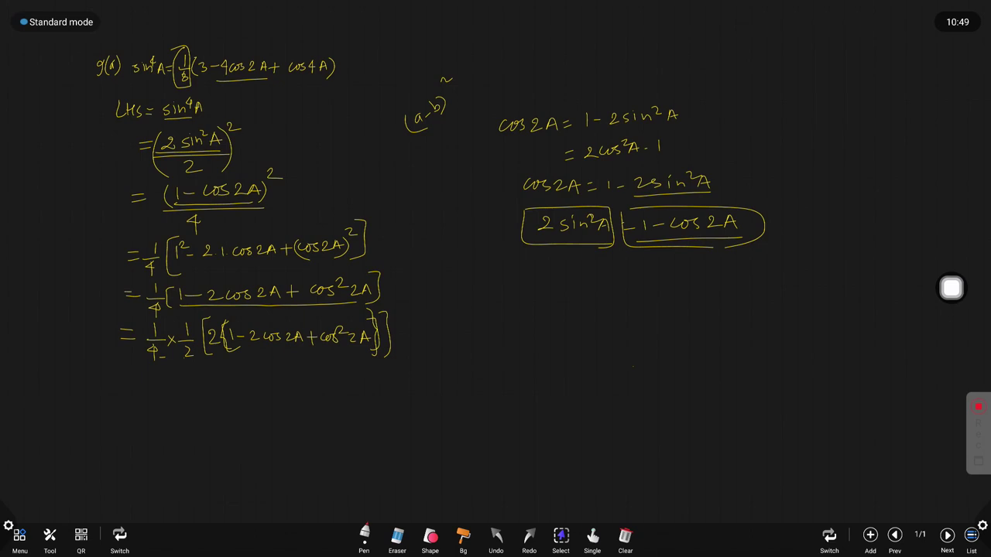
# Write the line = 1/8[2 − 4cos2A + 2cos²2A]
pyautogui.click(363, 535)
pyautogui.moveTo(122, 380)
pyautogui.mouseDown()
pyautogui.moveTo(136, 395)
pyautogui.moveTo(163, 388)
pyautogui.mouseUp()
pyautogui.moveTo(151, 393)
pyautogui.mouseDown()
pyautogui.moveTo(172, 392)
pyautogui.moveTo(158, 412)
pyautogui.moveTo(166, 398)
pyautogui.mouseUp()
pyautogui.moveTo(193, 373)
pyautogui.mouseDown()
pyautogui.moveTo(181, 373)
pyautogui.moveTo(192, 406)
pyautogui.moveTo(212, 396)
pyautogui.moveTo(273, 389)
pyautogui.moveTo(248, 406)
pyautogui.moveTo(299, 396)
pyautogui.mouseUp()
pyautogui.moveTo(304, 396)
pyautogui.mouseDown()
pyautogui.moveTo(308, 385)
pyautogui.moveTo(315, 396)
pyautogui.moveTo(333, 390)
pyautogui.mouseUp()
pyautogui.moveTo(329, 382)
pyautogui.mouseDown()
pyautogui.moveTo(328, 401)
pyautogui.moveTo(365, 397)
pyautogui.mouseUp()
pyautogui.moveTo(373, 390)
pyautogui.mouseDown()
pyautogui.moveTo(376, 398)
pyautogui.moveTo(391, 385)
pyautogui.moveTo(407, 397)
pyautogui.moveTo(419, 392)
pyautogui.moveTo(417, 404)
pyautogui.mouseUp()
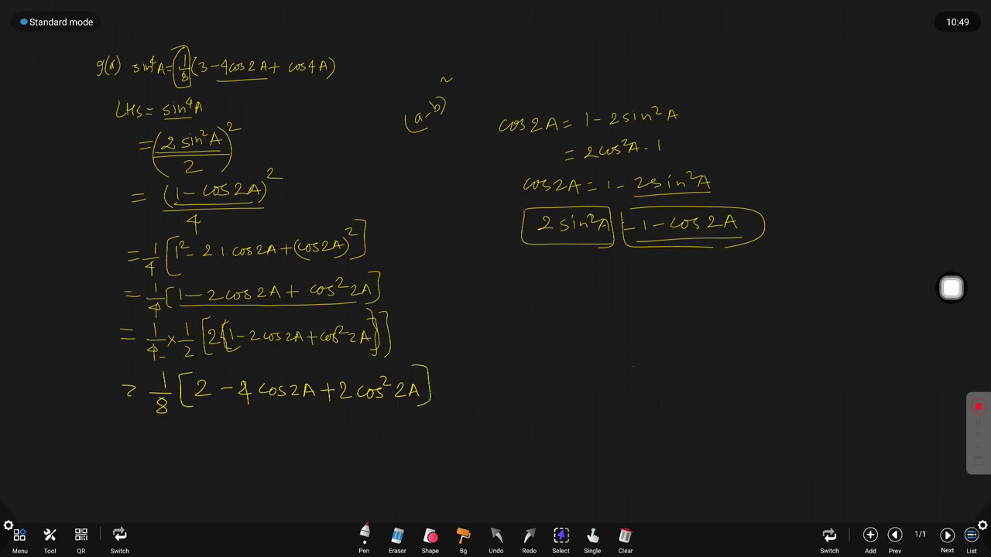
# Start '= 1/8[' below, underline 2cos²2A, circle '= 2cos²A − 1', and write cos2A at right
pyautogui.moveTo(122, 429); pyautogui.dragTo(136, 429)
pyautogui.moveTo(122, 438); pyautogui.dragTo(170, 434)
pyautogui.moveTo(157, 441)
pyautogui.mouseDown()
pyautogui.moveTo(179, 440)
pyautogui.moveTo(168, 459)
pyautogui.moveTo(174, 447)
pyautogui.moveTo(199, 458)
pyautogui.mouseUp()
pyautogui.moveTo(339, 409); pyautogui.dragTo(412, 404)
pyautogui.moveTo(558, 155)
pyautogui.mouseDown()
pyautogui.moveTo(687, 160)
pyautogui.moveTo(596, 138)
pyautogui.moveTo(682, 159)
pyautogui.mouseUp()
pyautogui.moveTo(527, 278)
pyautogui.mouseDown()
pyautogui.moveTo(520, 287)
pyautogui.moveTo(712, 287)
pyautogui.moveTo(719, 273)
pyautogui.moveTo(697, 274)
pyautogui.moveTo(738, 282)
pyautogui.mouseUp()
# Complete cos2A = 2cos²A − 1 and derive cos2A + 1 = 2cos²A beneath it
pyautogui.moveTo(748, 270); pyautogui.dragTo(748, 285)
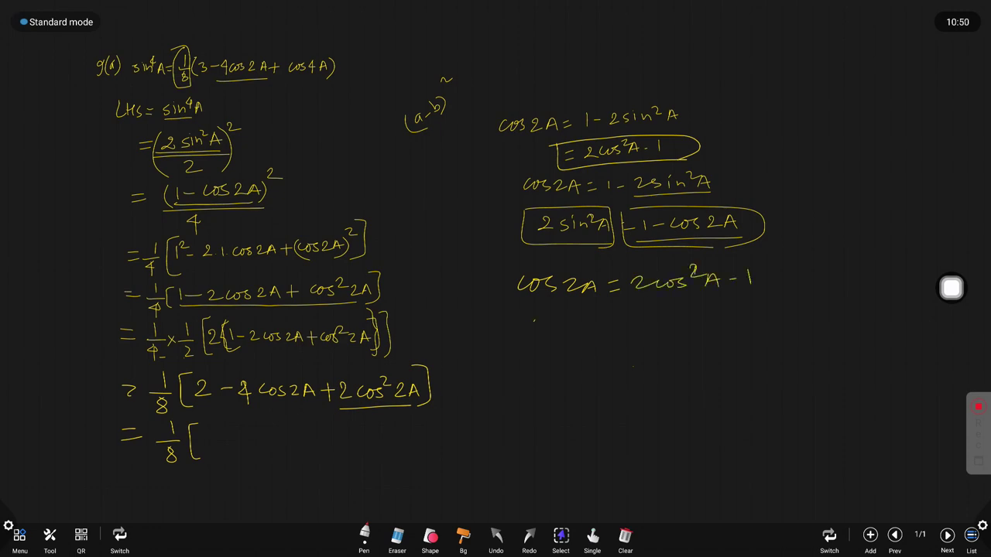
pyautogui.moveTo(534, 321)
pyautogui.mouseDown()
pyautogui.moveTo(600, 325)
pyautogui.moveTo(624, 338)
pyautogui.mouseUp()
pyautogui.moveTo(639, 320); pyautogui.dragTo(669, 329)
pyautogui.moveTo(684, 318); pyautogui.dragTo(708, 327)
pyautogui.moveTo(721, 319)
pyautogui.mouseDown()
pyautogui.moveTo(731, 327)
pyautogui.moveTo(766, 309)
pyautogui.moveTo(775, 326)
pyautogui.mouseUp()
pyautogui.moveTo(762, 320); pyautogui.dragTo(771, 319)
pyautogui.moveTo(514, 314)
pyautogui.mouseDown()
pyautogui.moveTo(615, 353)
pyautogui.moveTo(800, 356)
pyautogui.mouseUp()
# Mark the 2A terms and start writing 2cos²2A = 1 + cos below the identity
pyautogui.moveTo(585, 270)
pyautogui.mouseDown()
pyautogui.moveTo(565, 293)
pyautogui.moveTo(602, 273)
pyautogui.mouseUp()
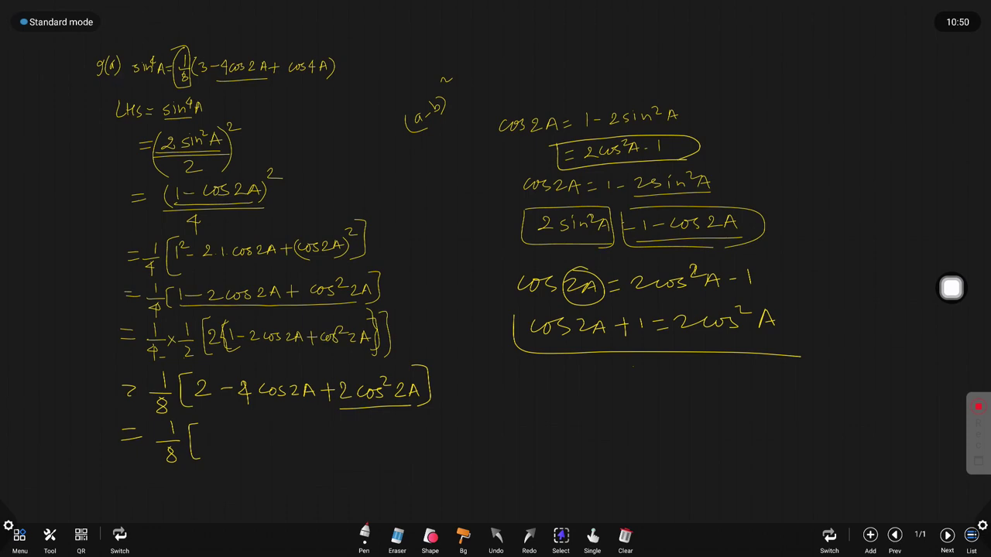
pyautogui.moveTo(565, 304); pyautogui.dragTo(601, 295)
pyautogui.moveTo(400, 403); pyautogui.dragTo(417, 400)
pyautogui.moveTo(554, 373)
pyautogui.mouseDown()
pyautogui.moveTo(602, 379)
pyautogui.moveTo(616, 368)
pyautogui.moveTo(650, 390)
pyautogui.moveTo(679, 386)
pyautogui.mouseUp()
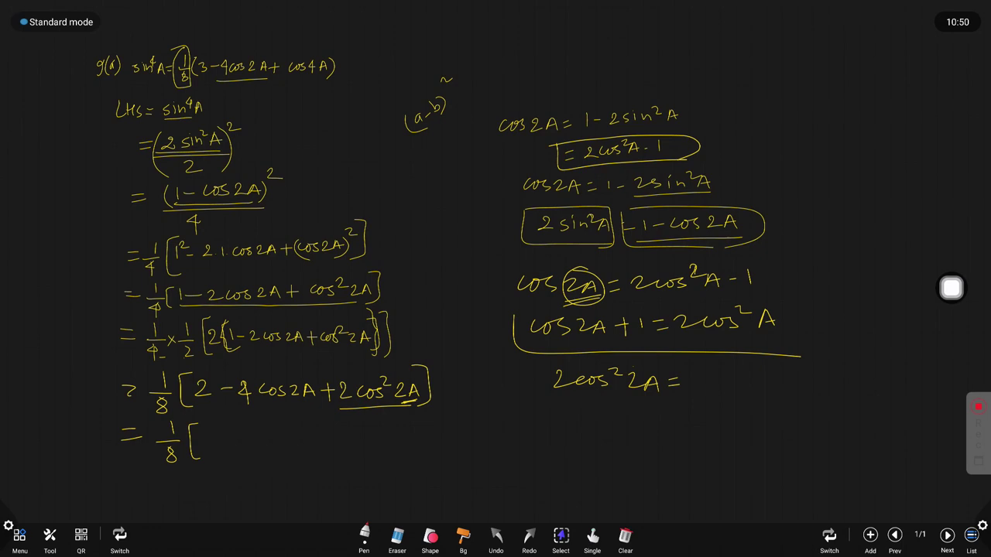
pyautogui.moveTo(713, 382); pyautogui.dragTo(732, 382)
pyautogui.moveTo(726, 373)
pyautogui.mouseDown()
pyautogui.moveTo(726, 392)
pyautogui.moveTo(761, 391)
pyautogui.moveTo(769, 379)
pyautogui.moveTo(772, 395)
pyautogui.mouseUp()
# Double-underline the matching A and 2A terms, finish 1 + cos4A, box 2cos²2A, and underline 1 + cos4A
pyautogui.moveTo(753, 333); pyautogui.dragTo(780, 336)
pyautogui.moveTo(583, 341); pyautogui.dragTo(598, 340)
pyautogui.moveTo(584, 346); pyautogui.dragTo(600, 344)
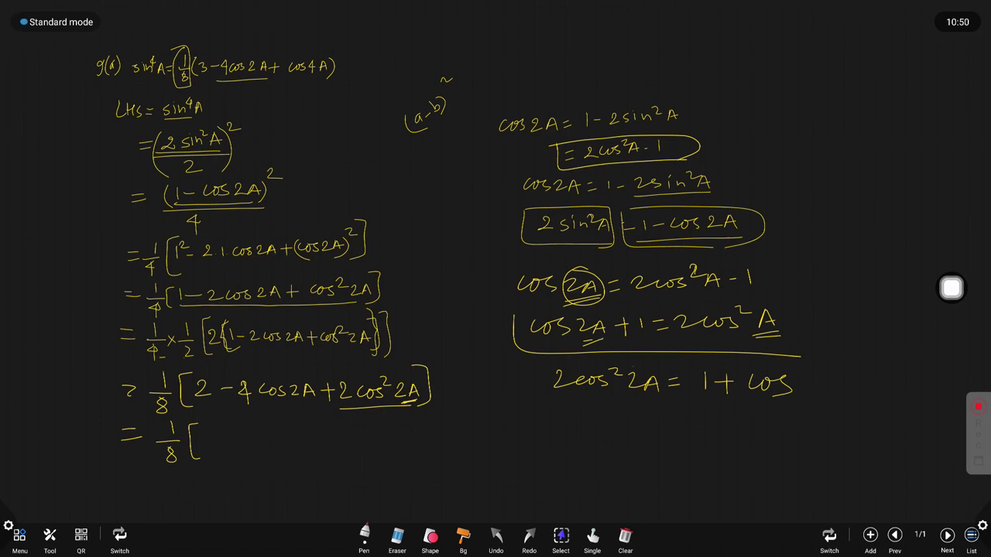
pyautogui.moveTo(630, 396); pyautogui.dragTo(655, 393)
pyautogui.moveTo(632, 407); pyautogui.dragTo(656, 403)
pyautogui.moveTo(805, 375); pyautogui.dragTo(815, 386)
pyautogui.moveTo(812, 376)
pyautogui.mouseDown()
pyautogui.moveTo(812, 391)
pyautogui.moveTo(841, 395)
pyautogui.mouseUp()
pyautogui.moveTo(827, 386); pyautogui.dragTo(838, 385)
pyautogui.moveTo(541, 374)
pyautogui.mouseDown()
pyautogui.moveTo(667, 404)
pyautogui.moveTo(666, 367)
pyautogui.moveTo(548, 408)
pyautogui.moveTo(548, 419)
pyautogui.mouseUp()
pyautogui.moveTo(701, 400); pyautogui.dragTo(846, 404)
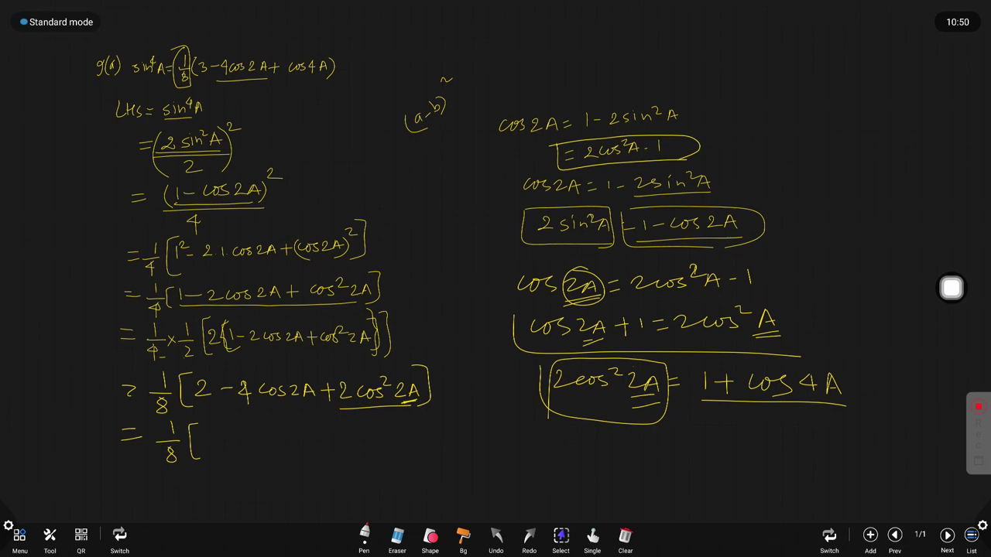
# Finish the line as '= 1/8[2 − 4cos2A + 1 + cos4A]', replacing 2cos²2A with 1 + cos4A
pyautogui.moveTo(202, 437)
pyautogui.mouseDown()
pyautogui.moveTo(217, 457)
pyautogui.moveTo(252, 439)
pyautogui.mouseUp()
pyautogui.moveTo(248, 430)
pyautogui.mouseDown()
pyautogui.moveTo(247, 453)
pyautogui.moveTo(261, 448)
pyautogui.mouseUp()
pyautogui.moveTo(273, 439)
pyautogui.mouseDown()
pyautogui.moveTo(270, 447)
pyautogui.moveTo(275, 441)
pyautogui.mouseUp()
pyautogui.moveTo(284, 436)
pyautogui.mouseDown()
pyautogui.moveTo(277, 449)
pyautogui.moveTo(309, 436)
pyautogui.mouseUp()
pyautogui.moveTo(309, 436); pyautogui.dragTo(316, 443)
pyautogui.moveTo(325, 444); pyautogui.dragTo(349, 451)
pyautogui.moveTo(355, 442)
pyautogui.mouseDown()
pyautogui.moveTo(373, 441)
pyautogui.moveTo(363, 454)
pyautogui.mouseUp()
pyautogui.moveTo(387, 438)
pyautogui.mouseDown()
pyautogui.moveTo(380, 447)
pyautogui.moveTo(390, 440)
pyautogui.mouseUp()
pyautogui.moveTo(404, 438)
pyautogui.mouseDown()
pyautogui.moveTo(397, 448)
pyautogui.moveTo(415, 438)
pyautogui.moveTo(419, 449)
pyautogui.moveTo(436, 446)
pyautogui.moveTo(446, 421)
pyautogui.mouseUp()
pyautogui.moveTo(445, 421); pyautogui.dragTo(439, 457)
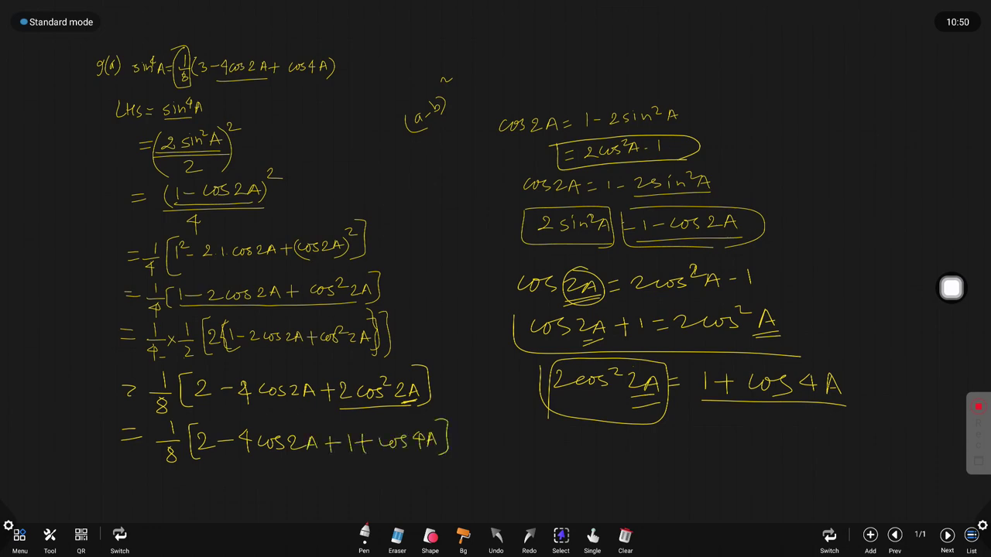
# Begin a new line '= 1/8[3 −', underlining the 2 and 1 being combined
pyautogui.moveTo(126, 483); pyautogui.dragTo(144, 483)
pyautogui.moveTo(127, 490); pyautogui.dragTo(169, 483)
pyautogui.moveTo(162, 489)
pyautogui.mouseDown()
pyautogui.moveTo(187, 488)
pyautogui.moveTo(177, 501)
pyautogui.moveTo(183, 511)
pyautogui.mouseUp()
pyautogui.moveTo(203, 478)
pyautogui.mouseDown()
pyautogui.moveTo(197, 495)
pyautogui.moveTo(209, 506)
pyautogui.mouseUp()
pyautogui.moveTo(200, 455); pyautogui.dragTo(217, 454)
pyautogui.moveTo(343, 459); pyautogui.dragTo(362, 460)
pyautogui.moveTo(209, 482)
pyautogui.mouseDown()
pyautogui.moveTo(225, 494)
pyautogui.moveTo(210, 500)
pyautogui.moveTo(251, 493)
pyautogui.mouseUp()
pyautogui.moveTo(267, 480)
pyautogui.mouseDown()
pyautogui.moveTo(259, 486)
pyautogui.moveTo(271, 492)
pyautogui.mouseUp()
# Complete the bottom line with '4cos2A + cos4A]' and mark it '= RHS'
pyautogui.moveTo(267, 481)
pyautogui.mouseDown()
pyautogui.moveTo(264, 504)
pyautogui.moveTo(280, 497)
pyautogui.mouseUp()
pyautogui.moveTo(291, 487)
pyautogui.mouseDown()
pyautogui.moveTo(293, 497)
pyautogui.moveTo(319, 496)
pyautogui.mouseUp()
pyautogui.moveTo(323, 488); pyautogui.dragTo(366, 492)
pyautogui.moveTo(358, 483)
pyautogui.mouseDown()
pyautogui.moveTo(357, 503)
pyautogui.moveTo(397, 486)
pyautogui.moveTo(407, 495)
pyautogui.mouseUp()
pyautogui.moveTo(418, 481)
pyautogui.mouseDown()
pyautogui.moveTo(414, 501)
pyautogui.moveTo(427, 480)
pyautogui.mouseUp()
pyautogui.moveTo(427, 479)
pyautogui.mouseDown()
pyautogui.moveTo(433, 500)
pyautogui.moveTo(431, 491)
pyautogui.mouseUp()
pyautogui.moveTo(431, 472)
pyautogui.mouseDown()
pyautogui.moveTo(444, 492)
pyautogui.moveTo(417, 511)
pyautogui.mouseUp()
pyautogui.moveTo(455, 483); pyautogui.dragTo(469, 490)
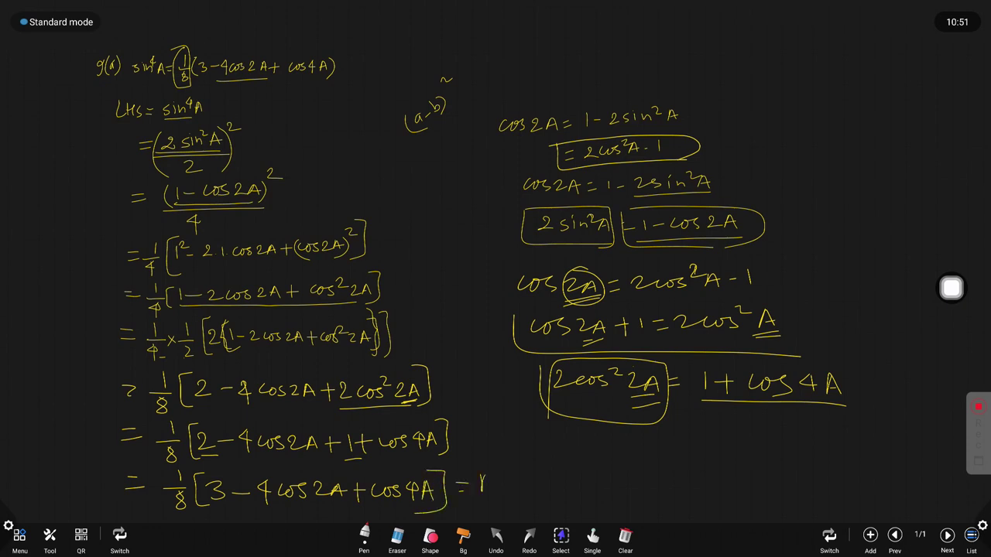